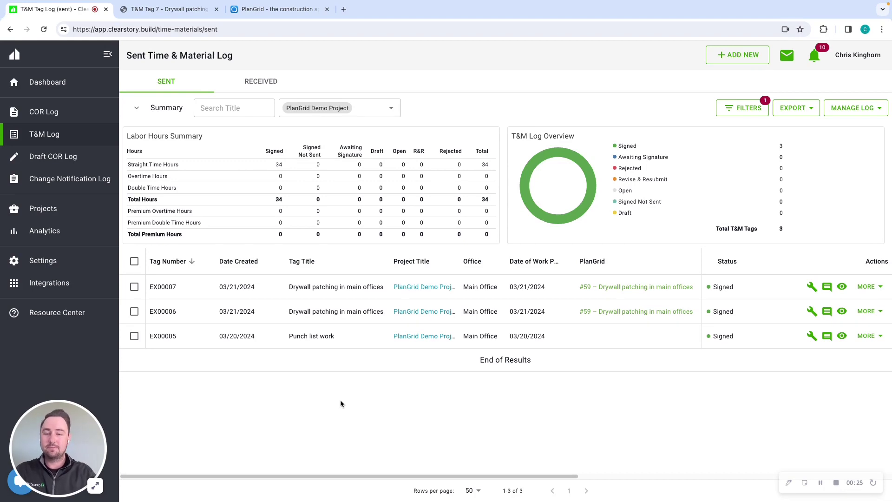
Switch to the mobile app and add PlanGrid task 59, Drywall patching in main offices, to the new T&M tag.
key(ctrl+Left)
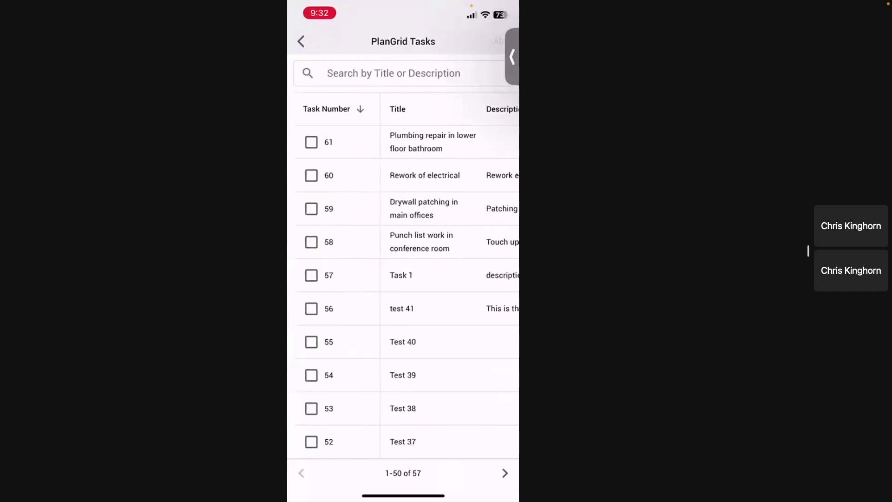
click(304, 209)
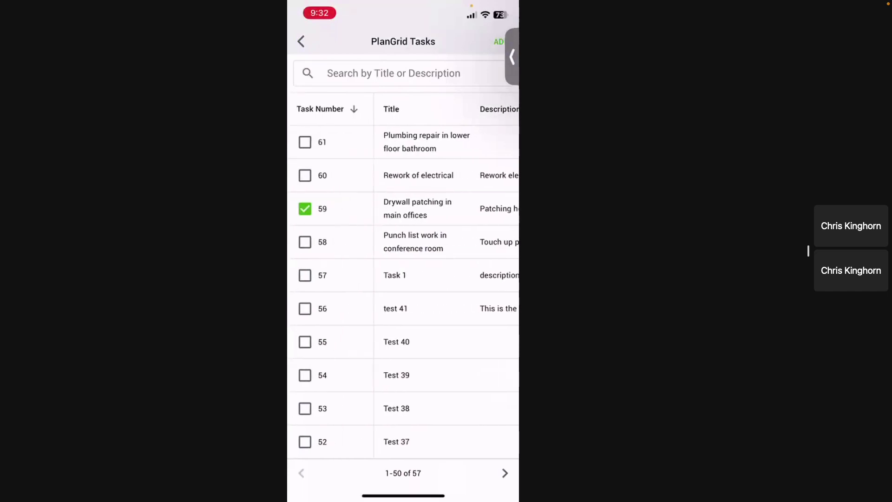
click(498, 41)
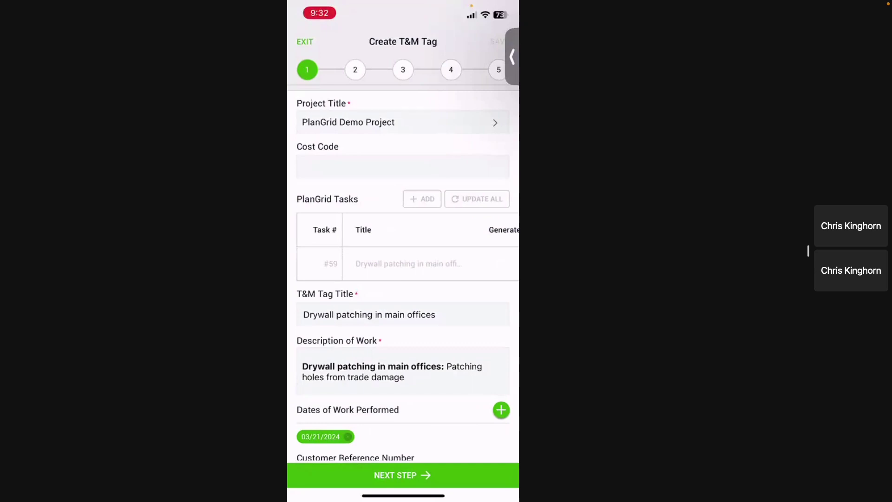
Attach the available plan image from PlanGrid Snapshots to the tag's Photos & Documents section.
scroll(403, 273, down, 3)
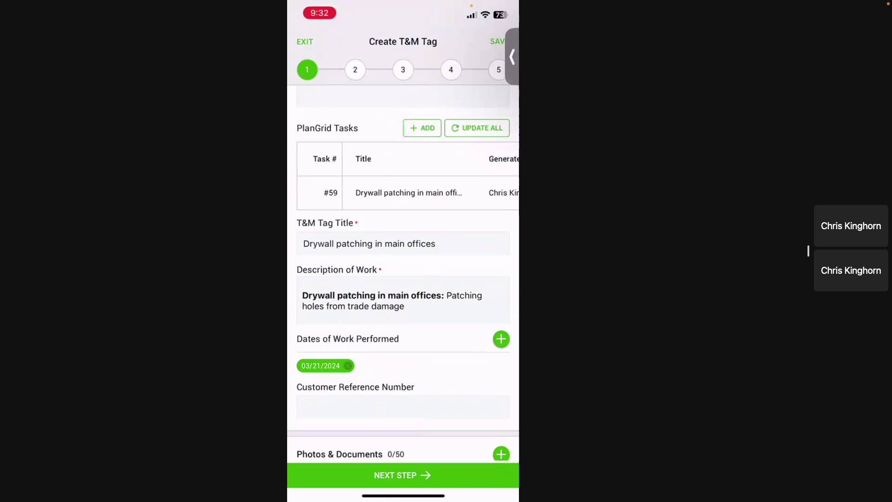
scroll(403, 273, down, 5)
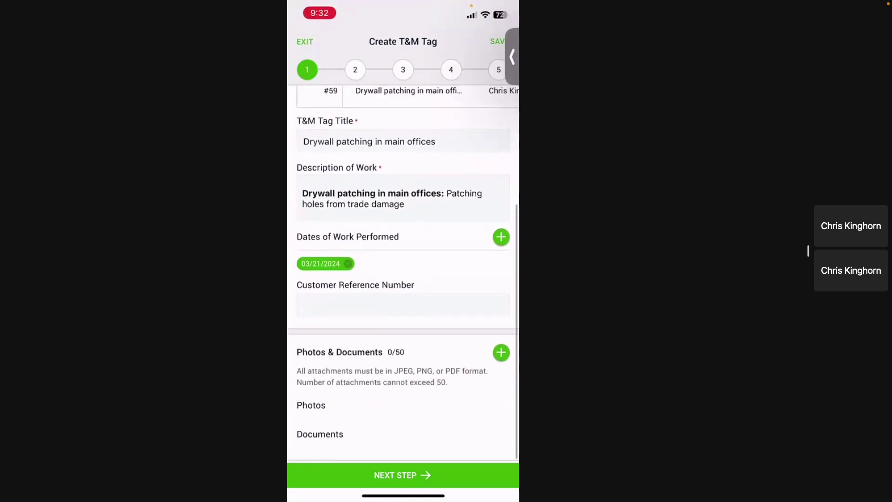
click(500, 352)
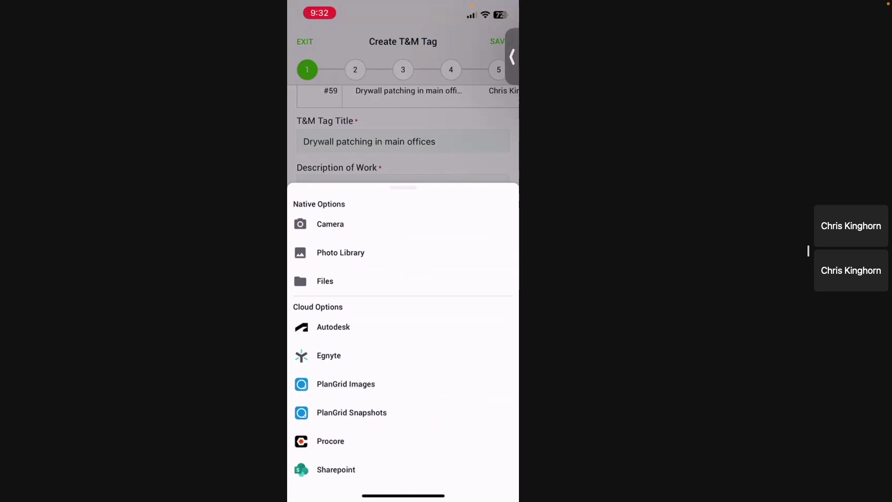
click(351, 412)
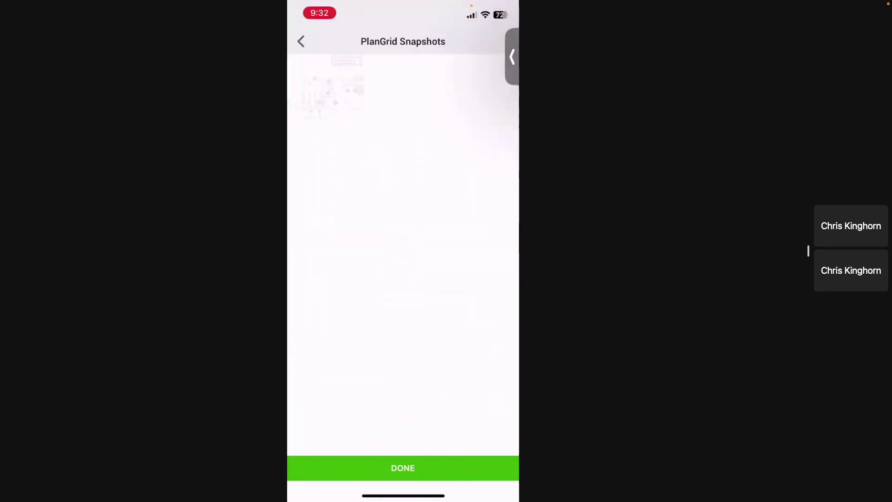
click(402, 468)
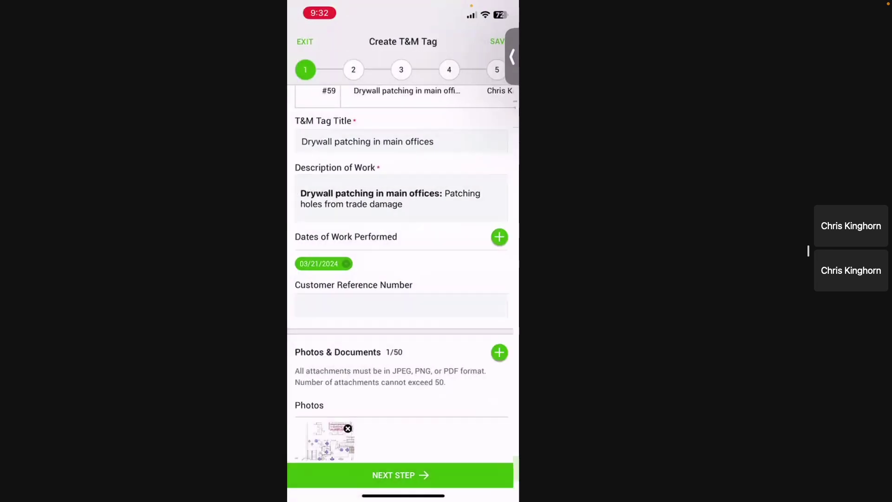
scroll(402, 279, down, 3)
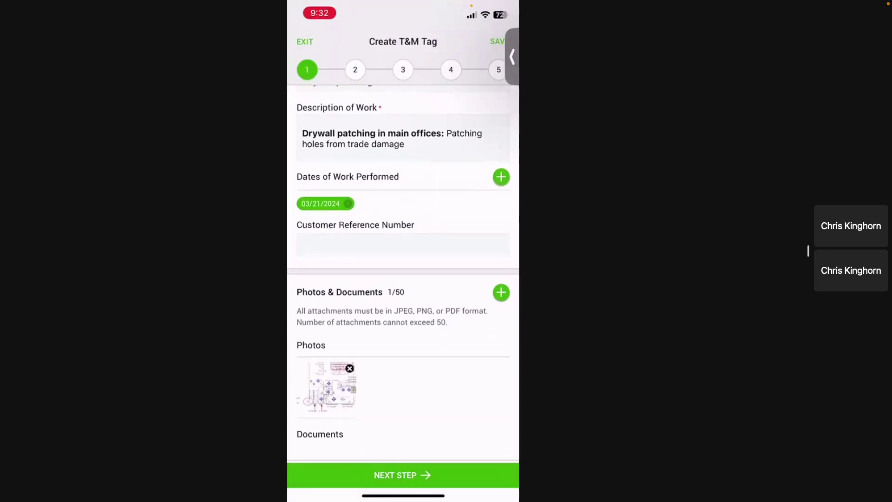
Add a Hanger from the project's worker list to the labor table with 8 straight time hours.
click(403, 475)
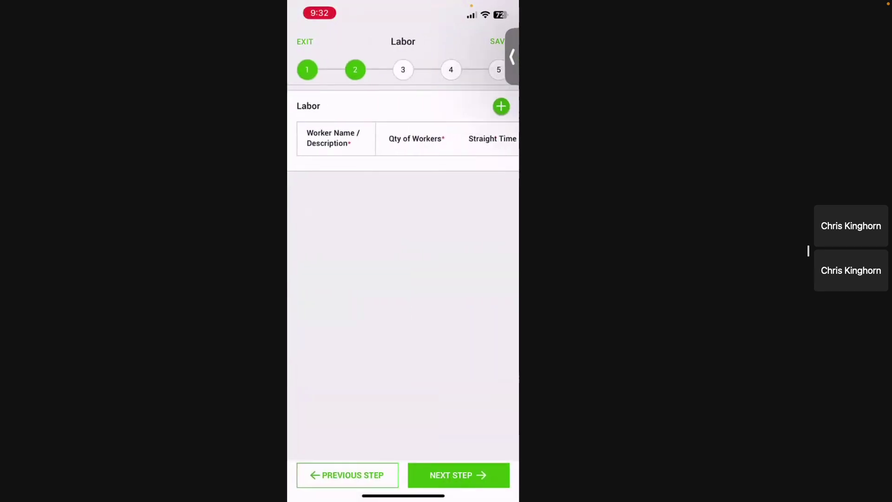
click(501, 106)
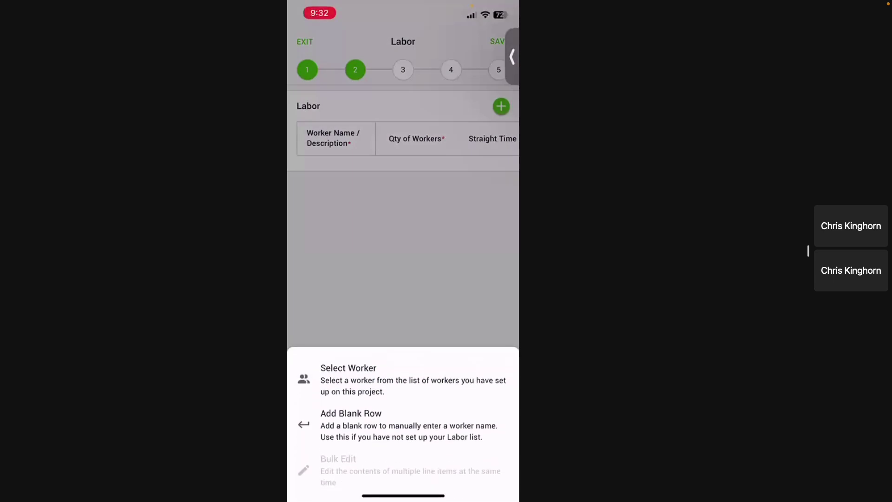
click(349, 378)
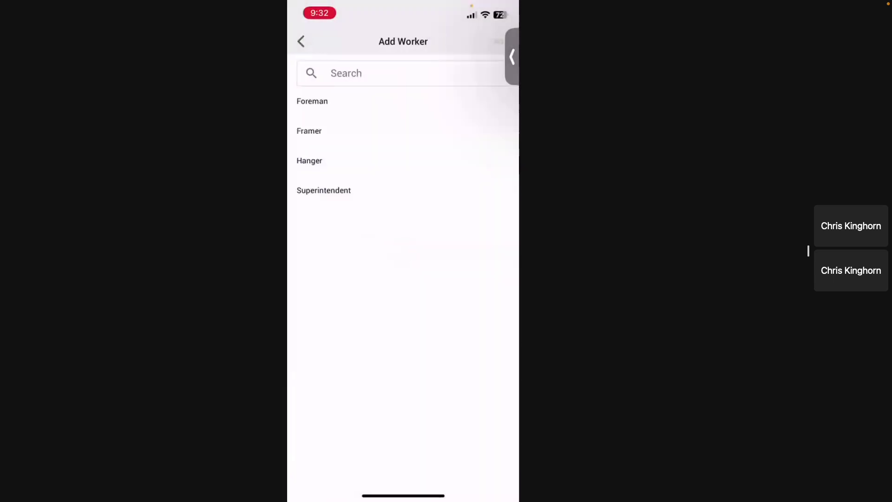
click(310, 160)
click(498, 41)
scroll(447, 173, right, 1)
click(458, 173)
text(8)
click(497, 440)
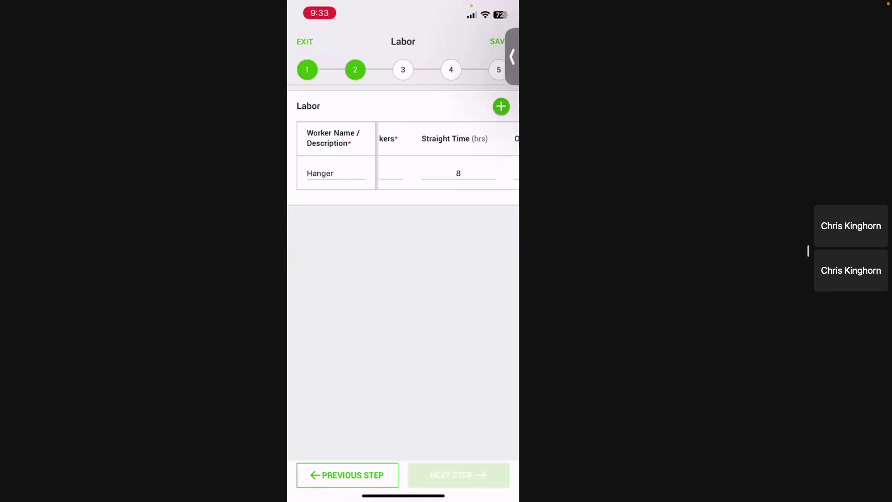
Add Drywall from the project's material list to the tag's materials table.
click(458, 474)
click(501, 106)
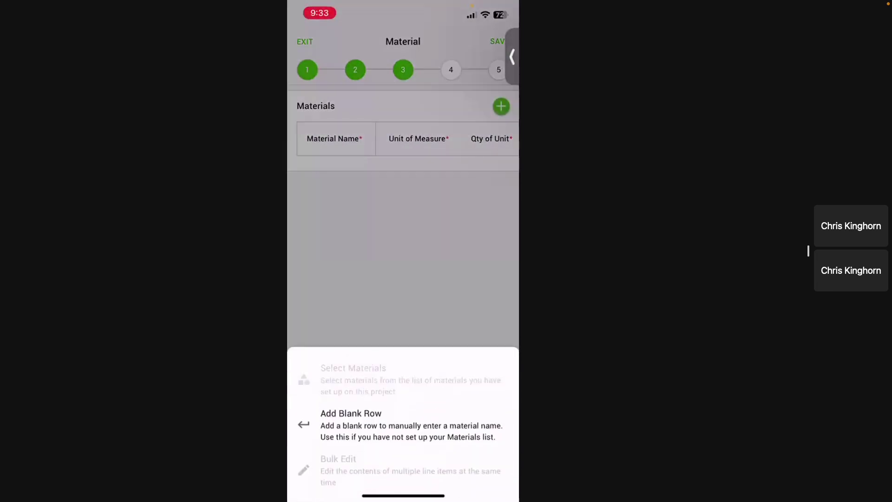
click(353, 378)
click(310, 102)
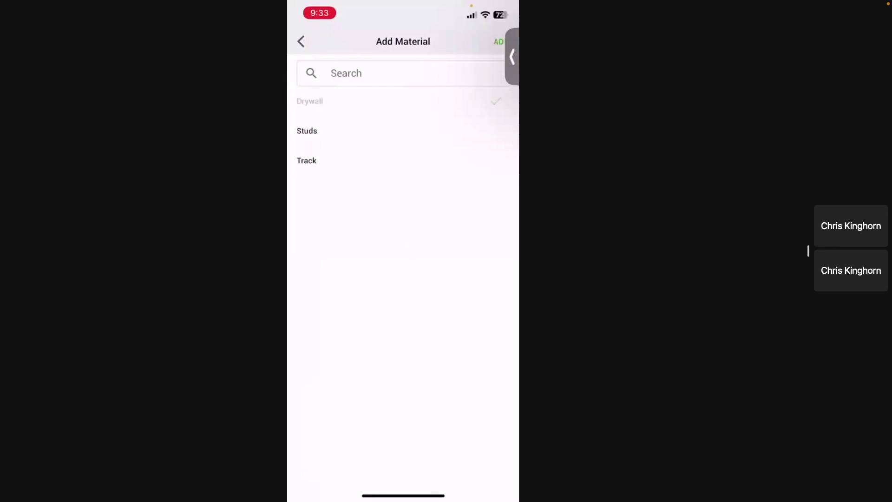
click(498, 41)
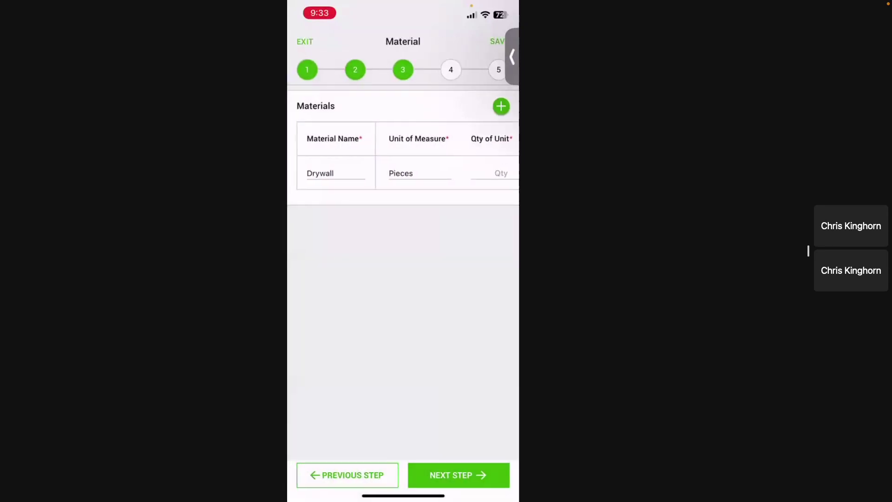
Set the drywall quantity to 8 and proceed without adding equipment to the T&M tag summary.
click(458, 474)
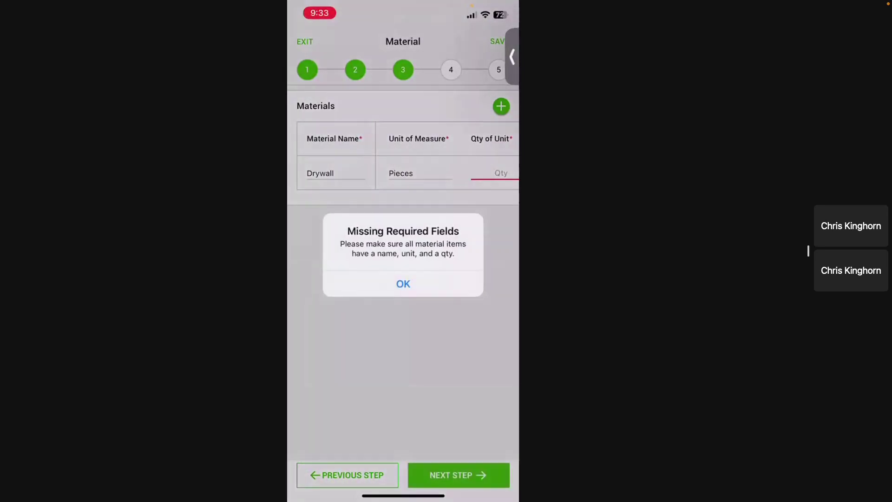
click(402, 283)
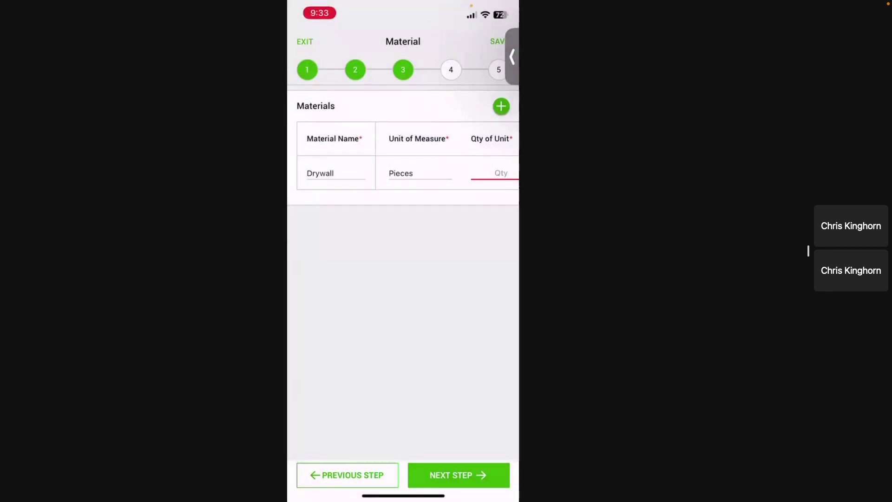
click(500, 172)
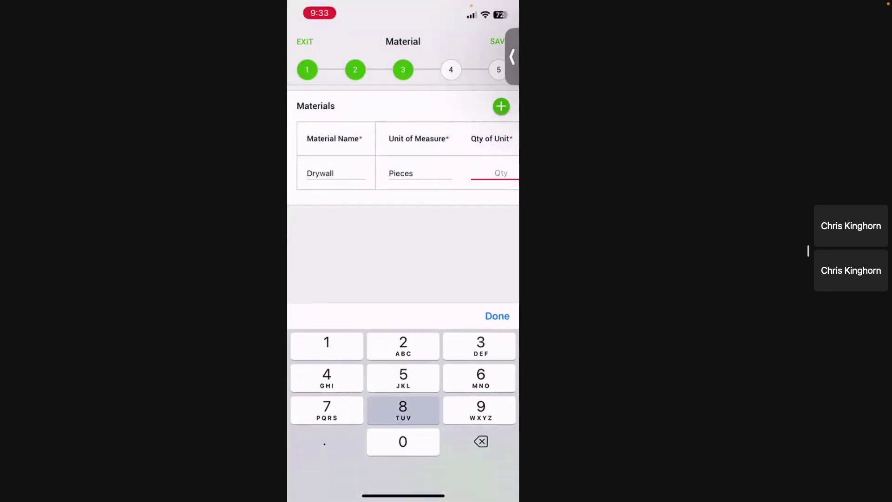
text(8)
click(498, 323)
click(458, 475)
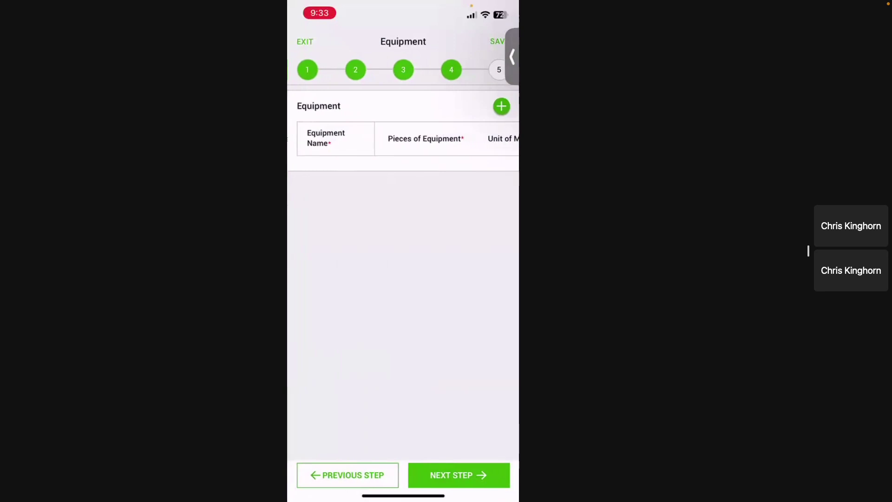
click(459, 475)
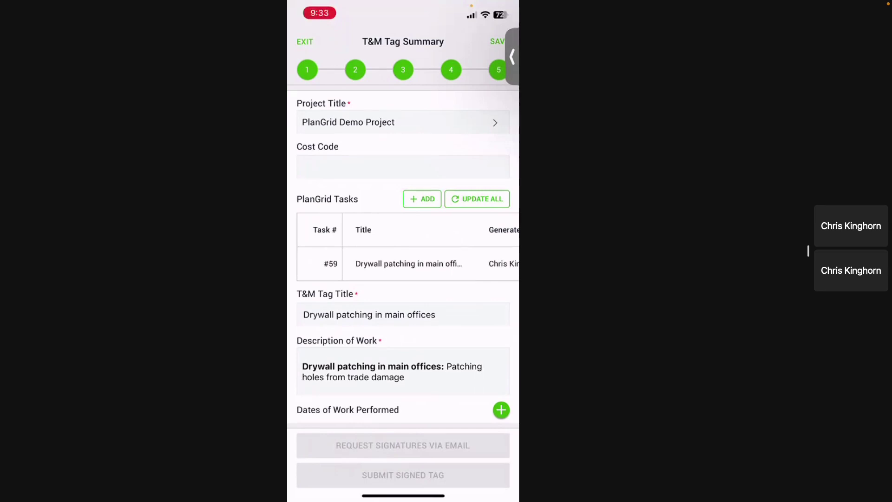
Switch back to the browser's T&M log, view the PlanGrid task linked to tag EX00007, and return to the log.
scroll(408, 246, right, 5)
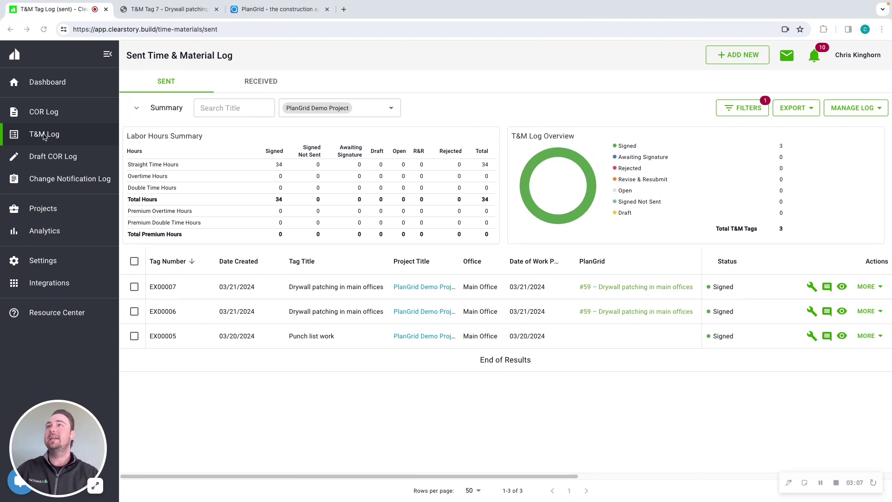
click(107, 54)
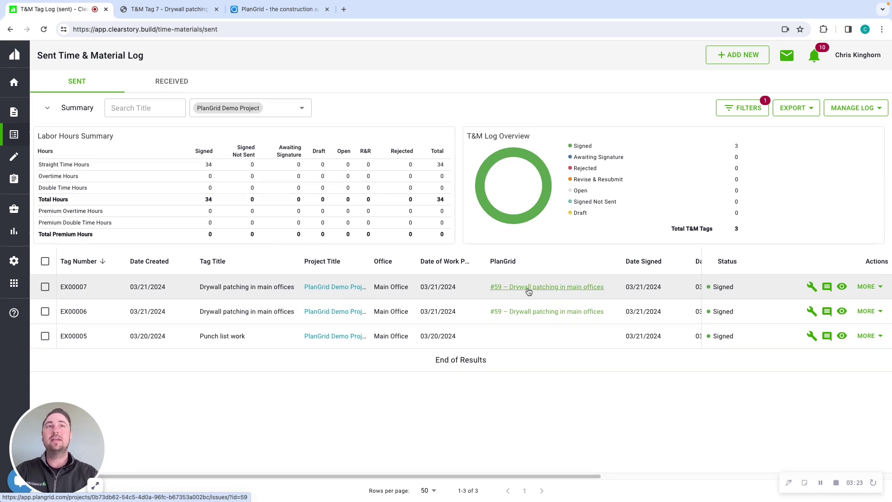
click(528, 288)
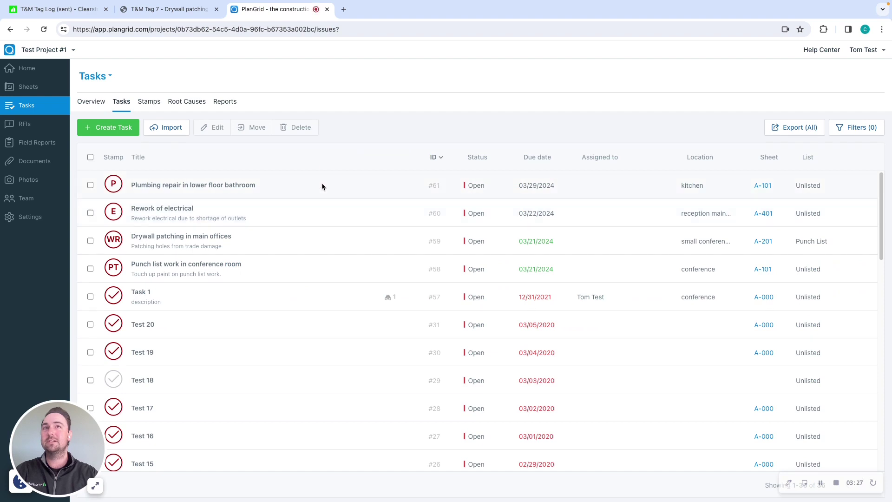
click(82, 12)
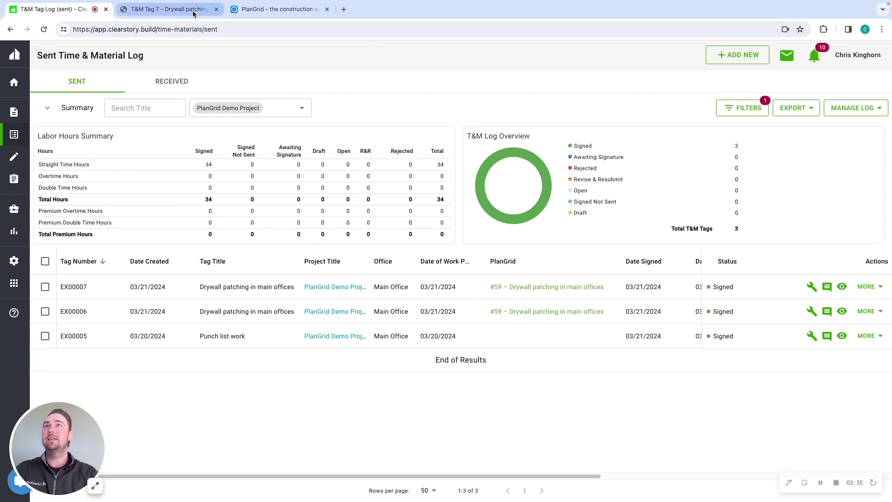
Review the T&M Tag 7 PDF, examining its work description, labor, materials, signatures, photos and the attached PlanGrid task page.
click(172, 9)
scroll(480, 247, up, 10)
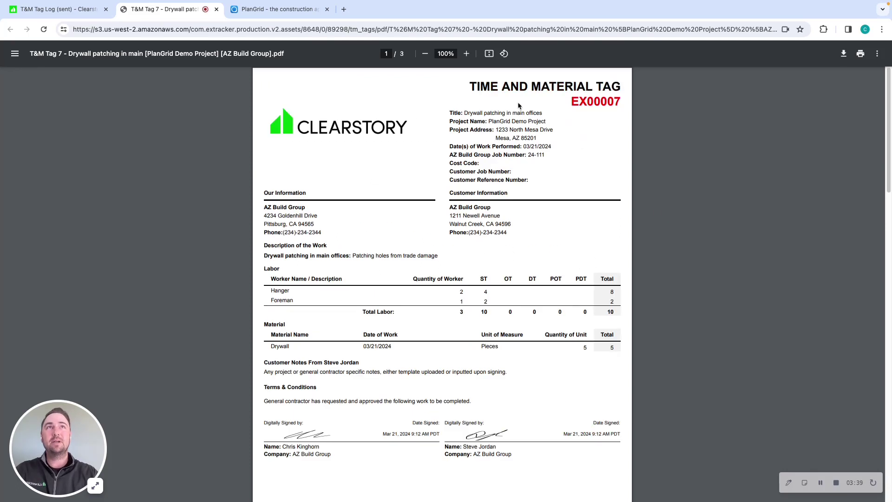
scroll(643, 244, down, 1)
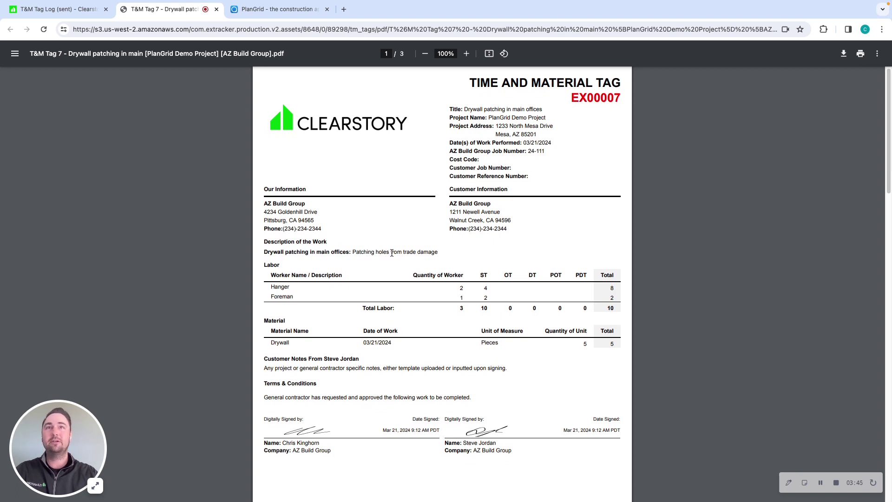
scroll(404, 255, down, 2)
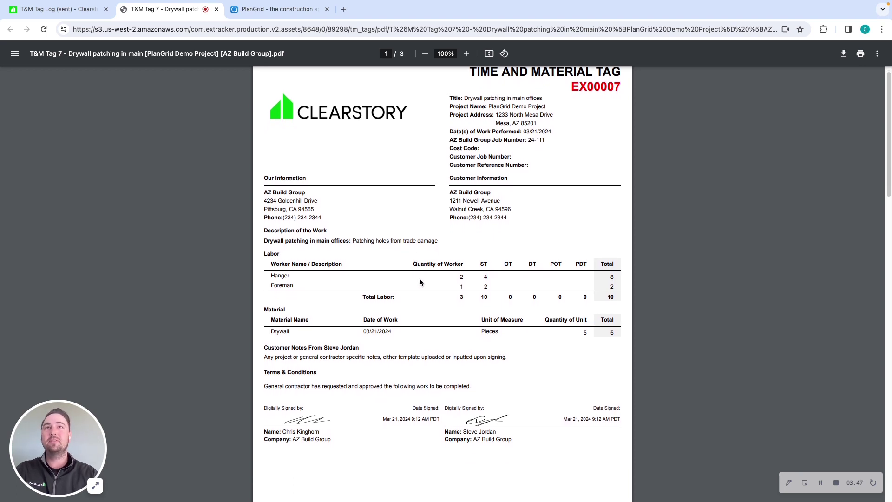
scroll(420, 282, down, 3)
scroll(420, 276, down, 6)
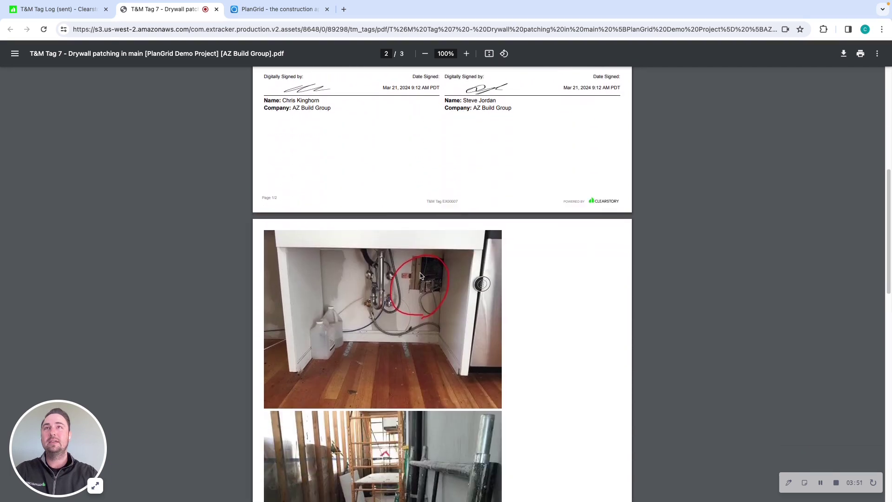
scroll(420, 276, down, 4)
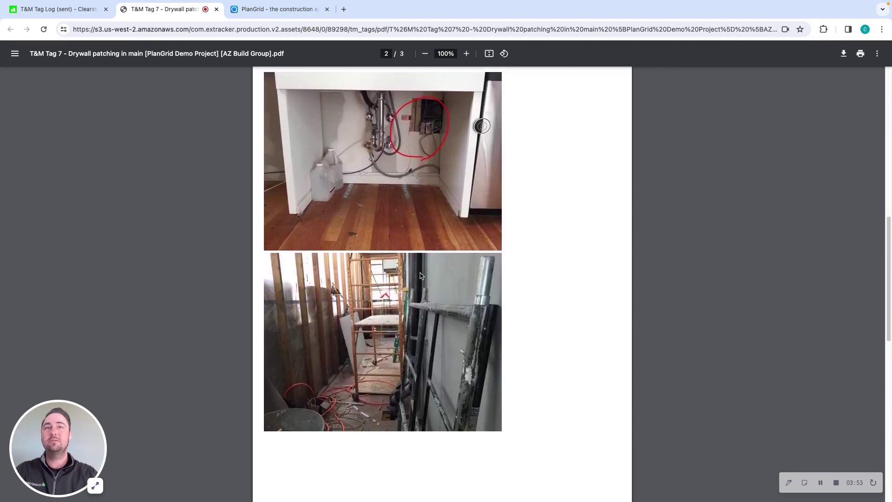
scroll(419, 276, down, 8)
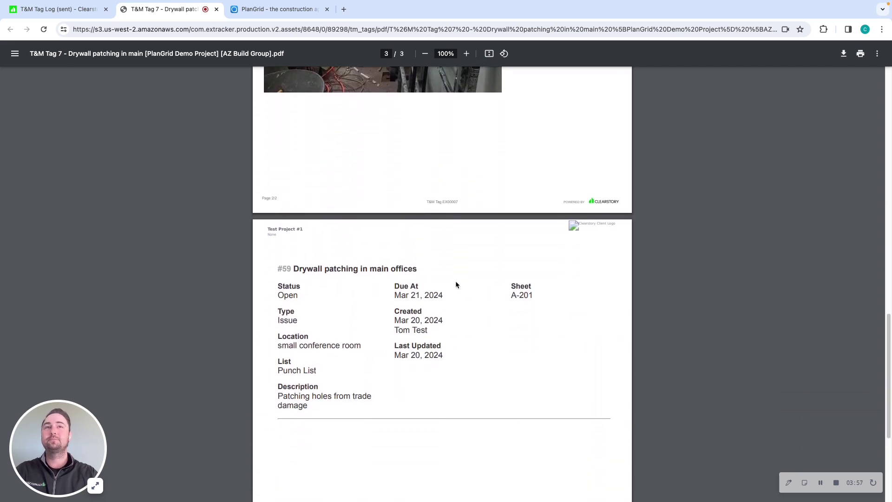
Return to the T&M log and generate a change order request from tag EX00007, checking its linked tag and PlanGrid task.
click(79, 12)
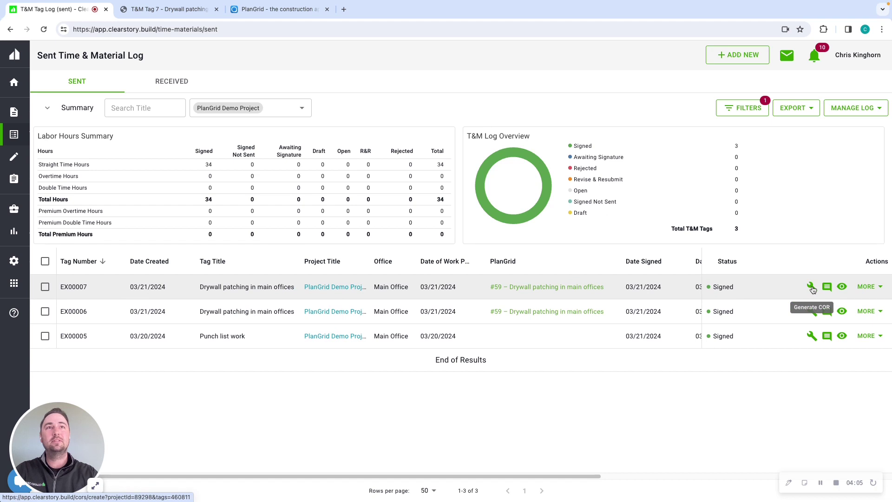
click(810, 287)
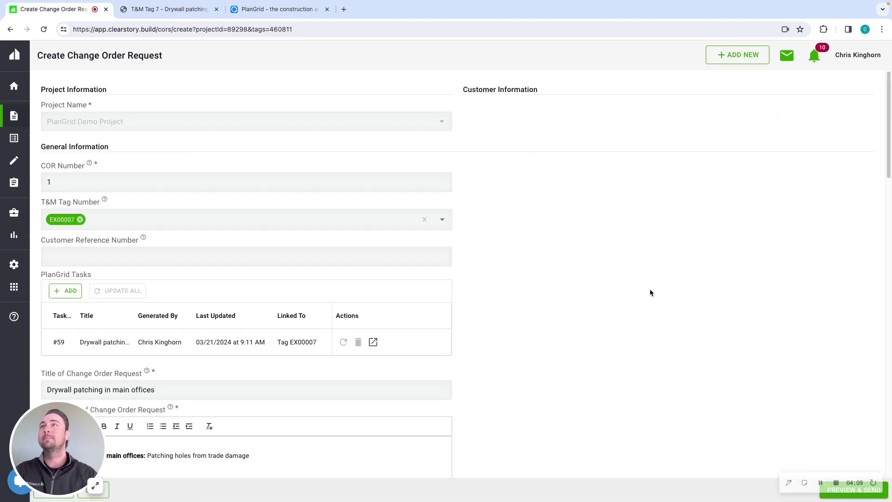
scroll(518, 258, down, 1)
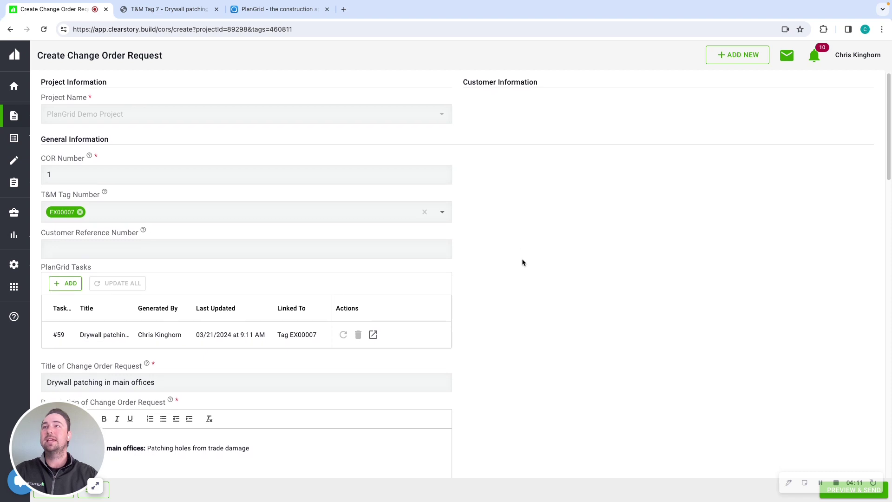
scroll(437, 317, down, 1)
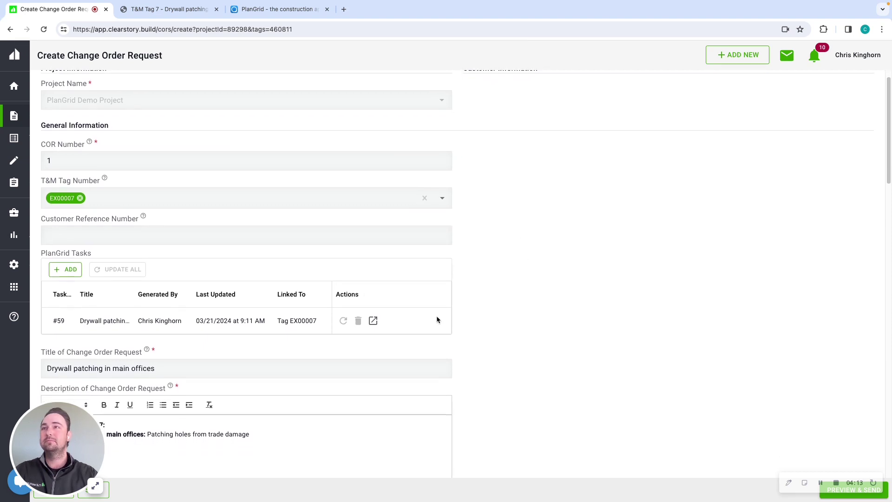
Review the change order request's title, description, labor, material, equipment, subcontractor and markup sections, and its attached T&M tag PDF.
scroll(442, 313, down, 5)
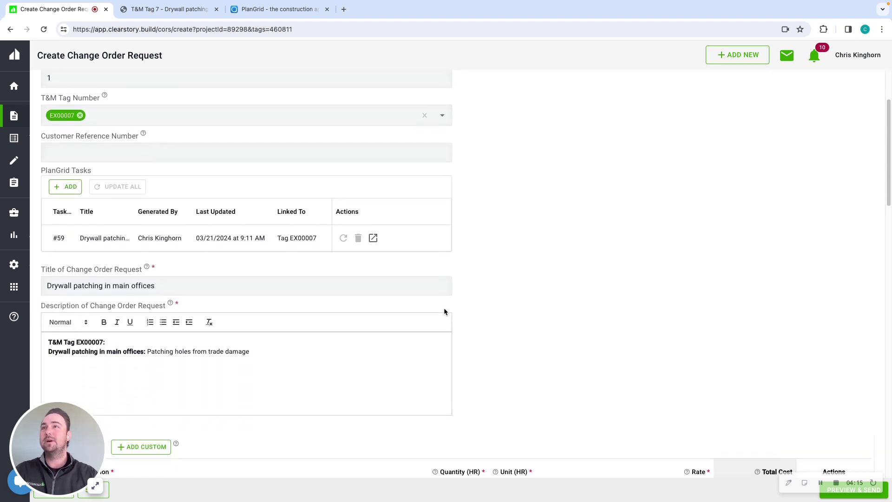
scroll(444, 311, down, 3)
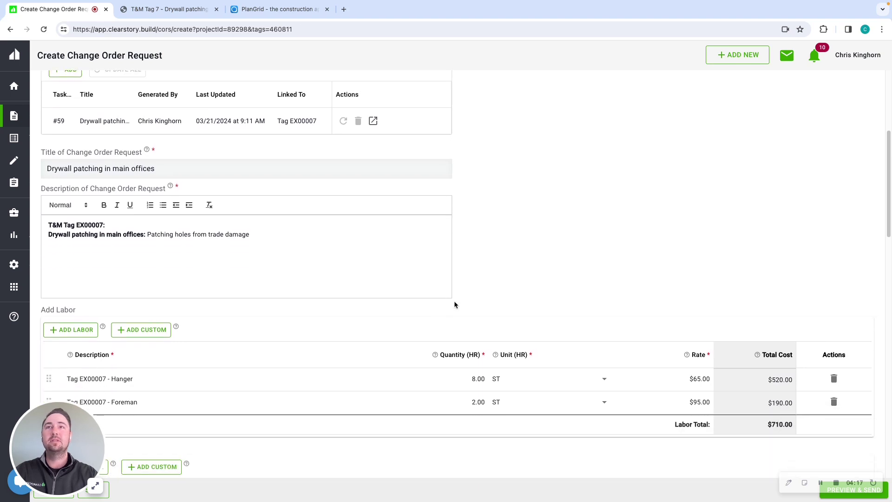
scroll(514, 258, down, 2)
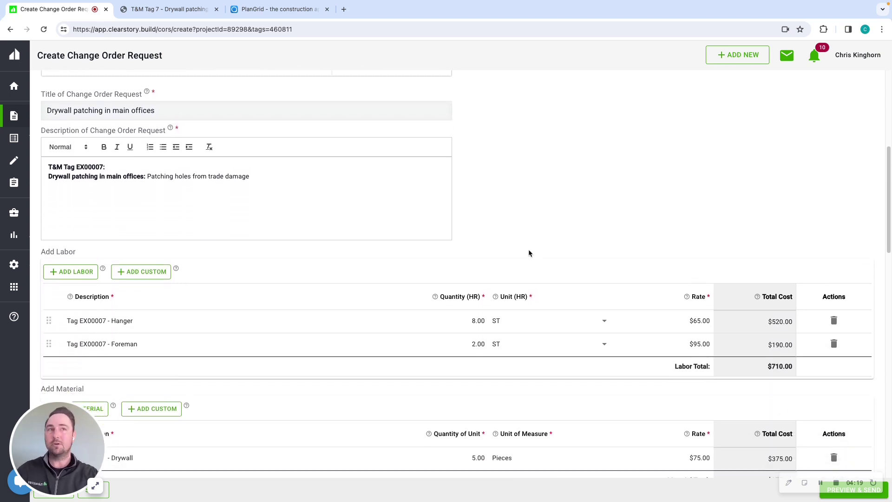
scroll(569, 230, down, 2)
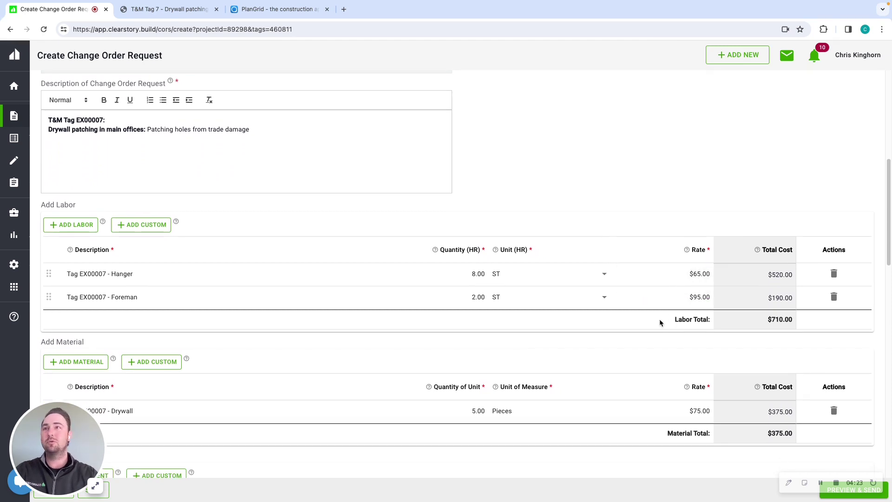
scroll(662, 321, down, 3)
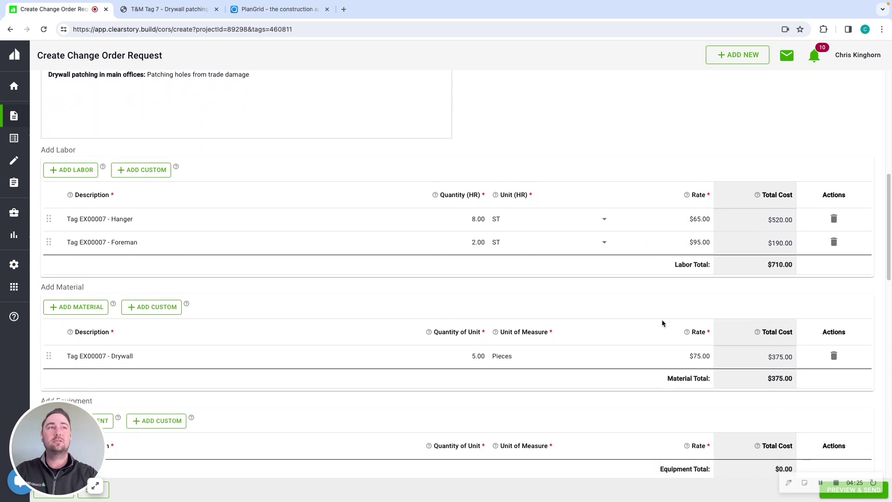
scroll(662, 323, down, 4)
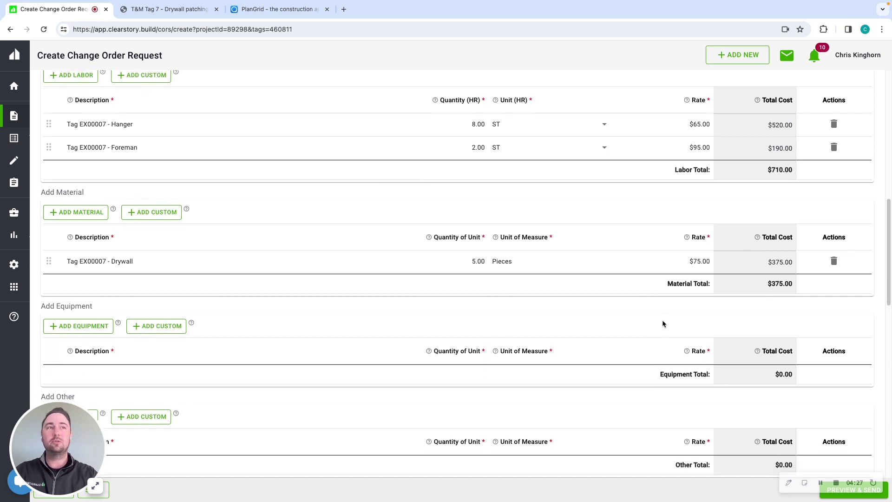
scroll(662, 324, down, 7)
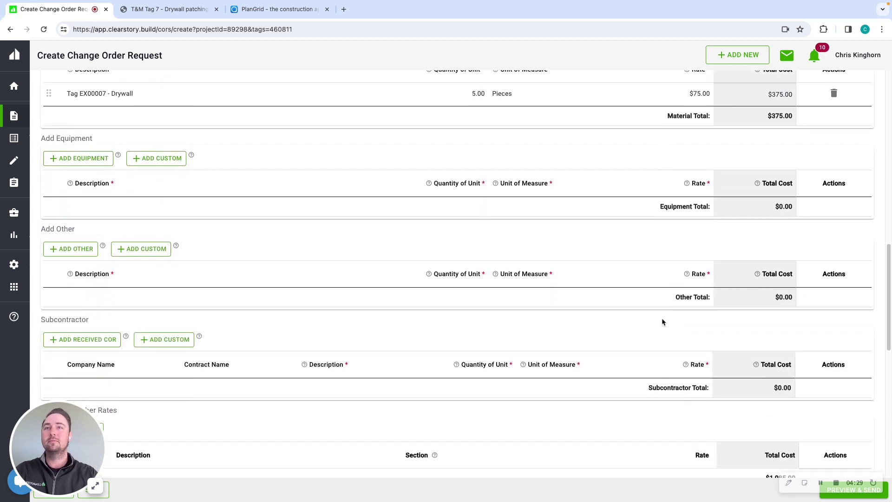
scroll(663, 322, down, 7)
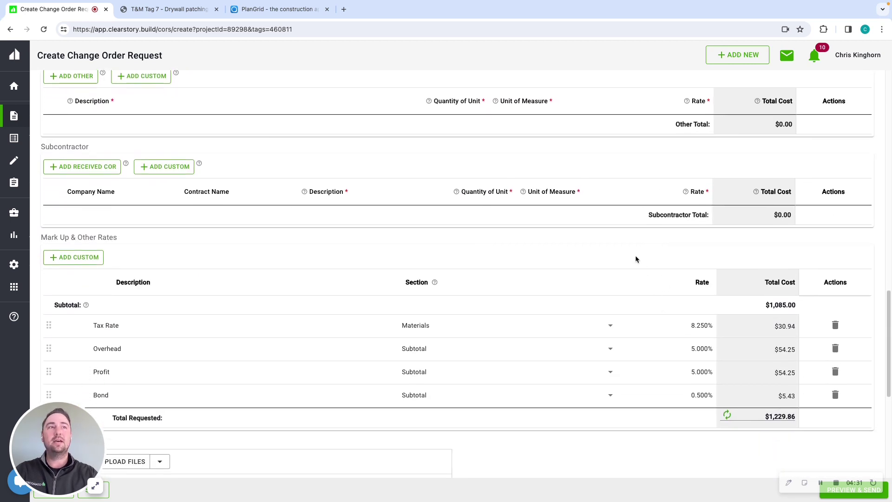
scroll(639, 274, down, 4)
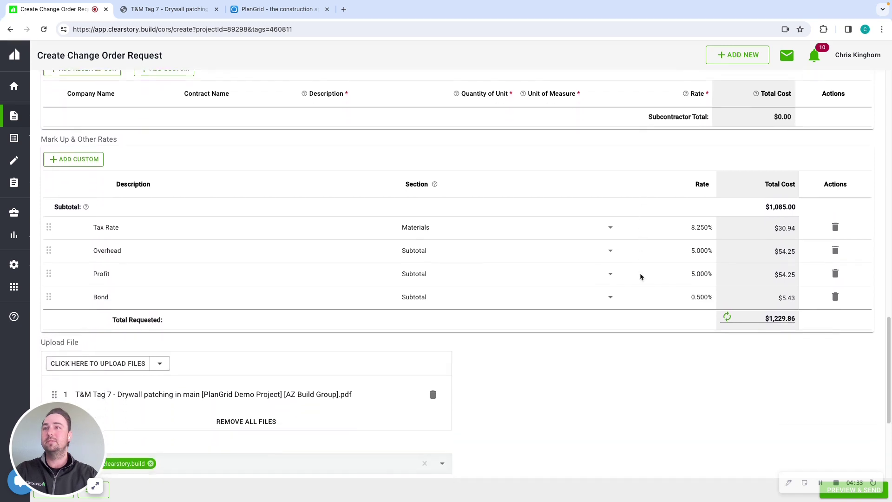
scroll(639, 276, down, 4)
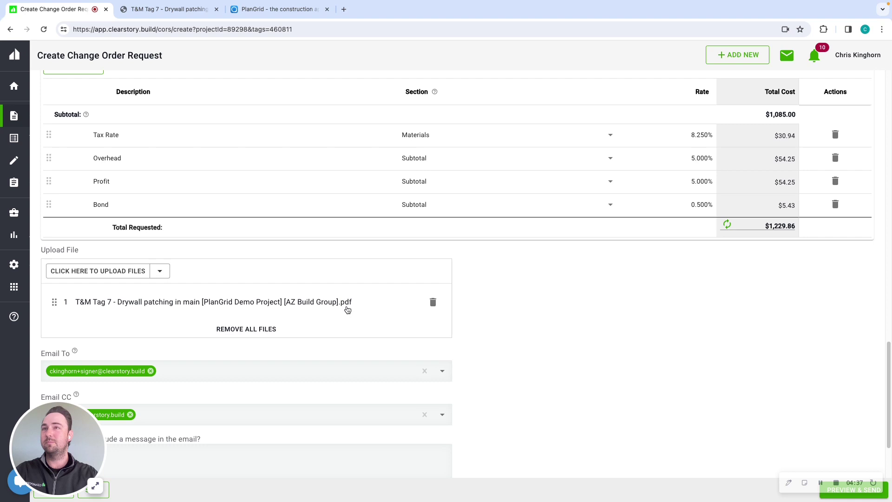
View the available sources for uploading files to the change order request, without adding one, and check the email recipient fields.
click(158, 269)
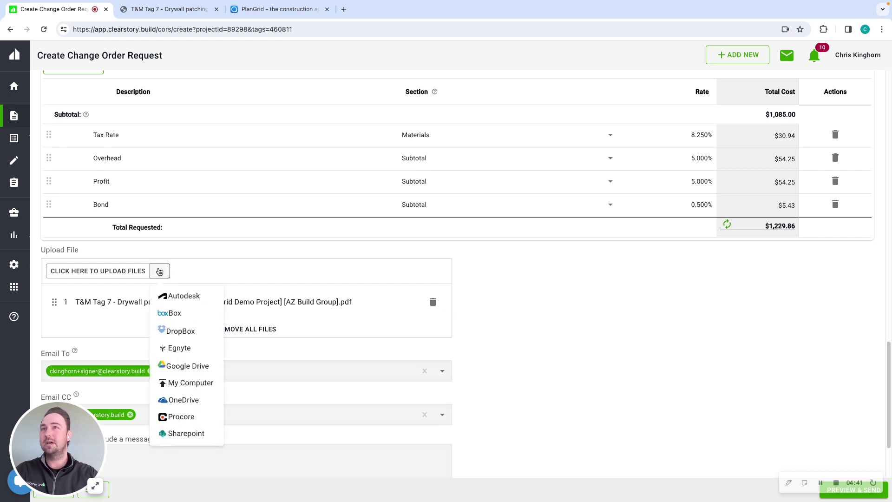
click(208, 270)
scroll(584, 311, down, 1)
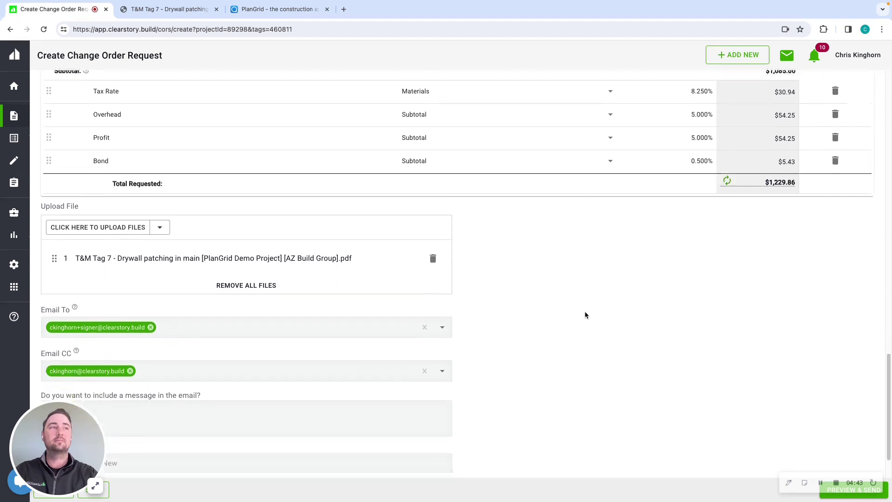
Start generating the change order request's PDF preview for sending and cancel it.
click(853, 496)
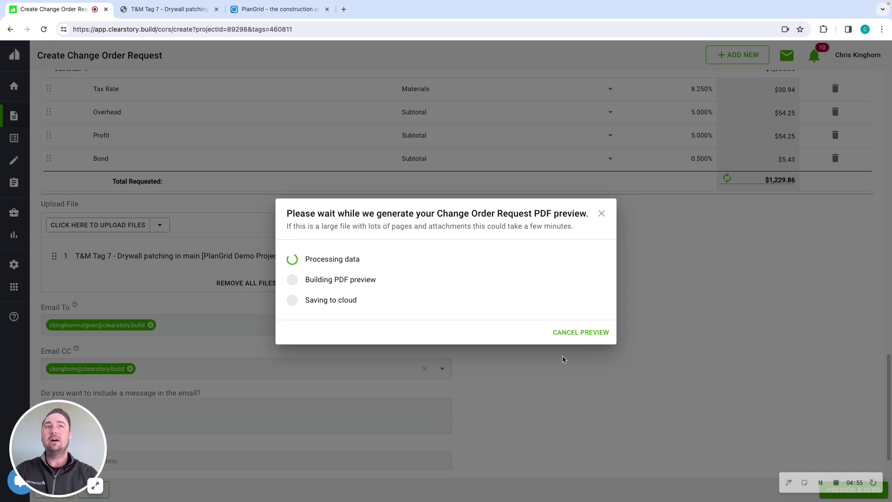
click(581, 334)
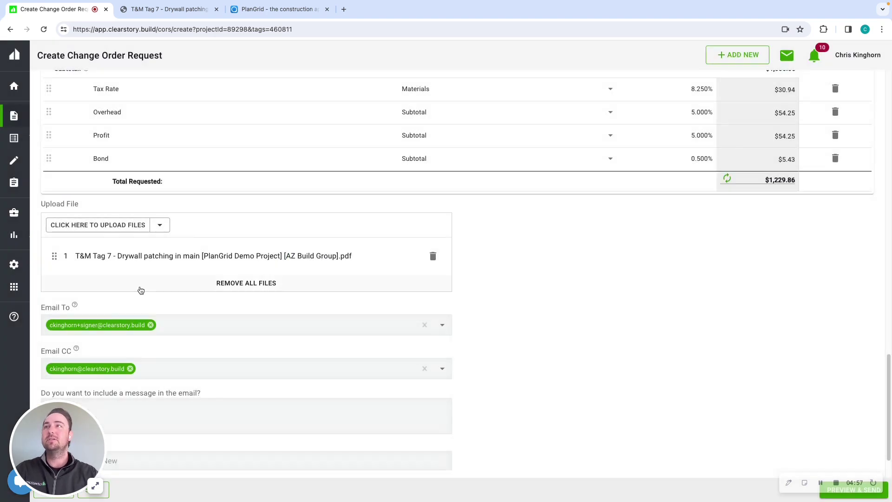
Leave the change order request without saving for the Integrations page, and view the offices available for managing the PlanGrid integration.
click(21, 55)
click(62, 288)
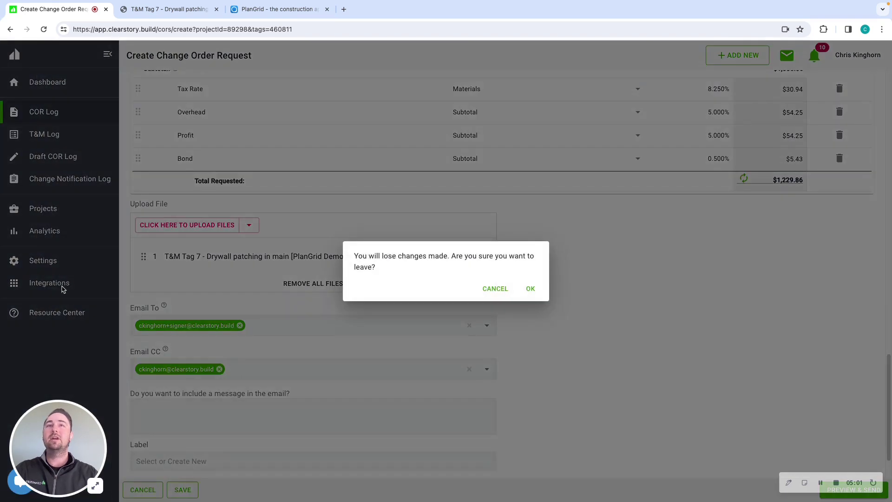
click(530, 288)
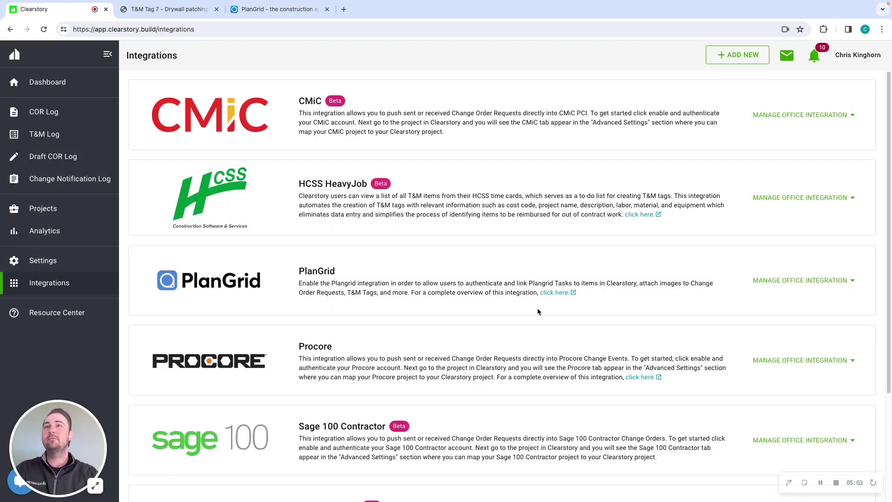
click(797, 287)
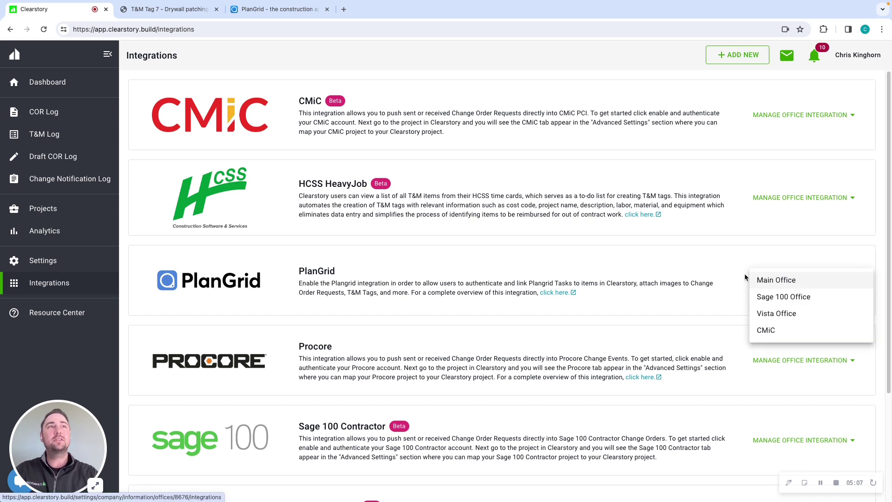
click(728, 268)
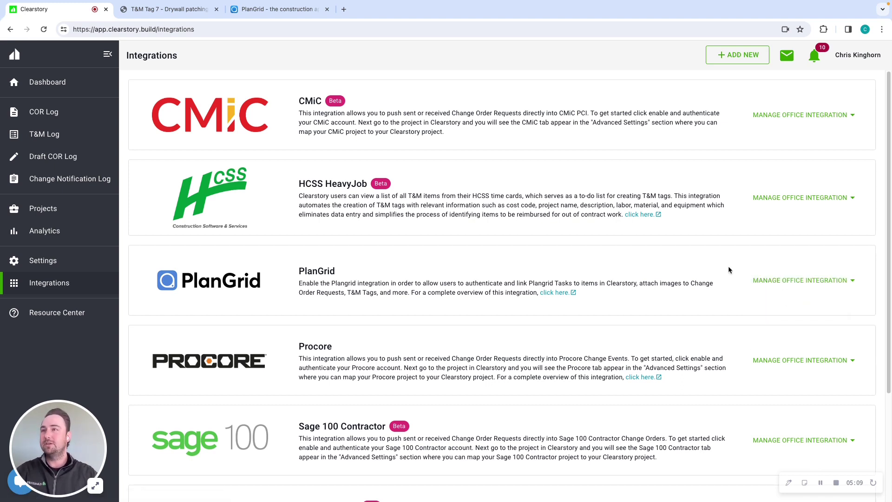